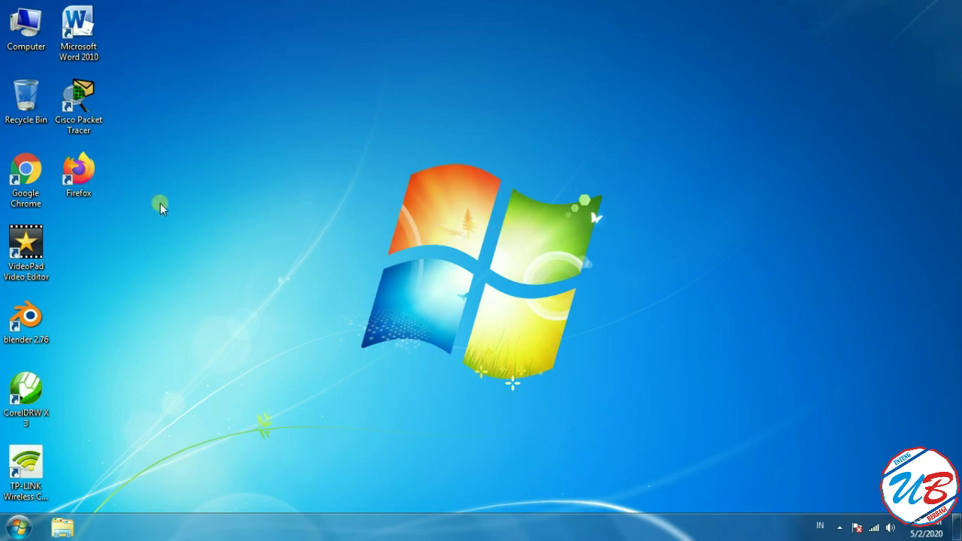
# Open Gmail in Google Chrome and sign in to the listed Google account by entering the account password
pyautogui.doubleClick(27, 169)
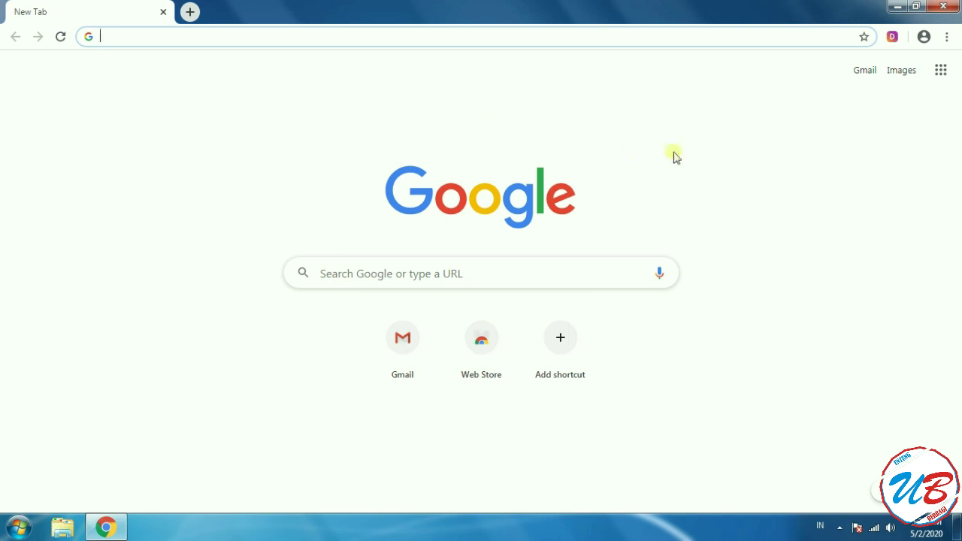
pyautogui.click(863, 72)
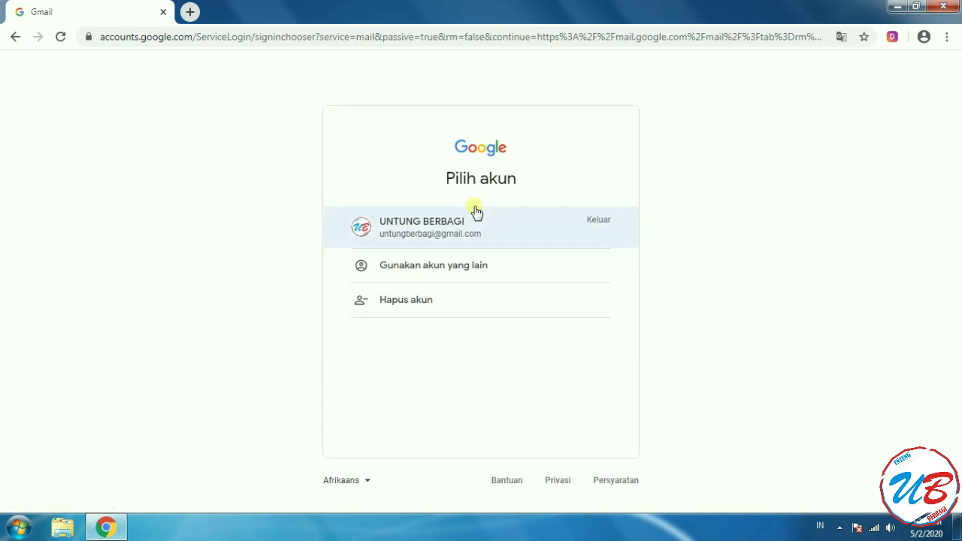
pyautogui.click(405, 230)
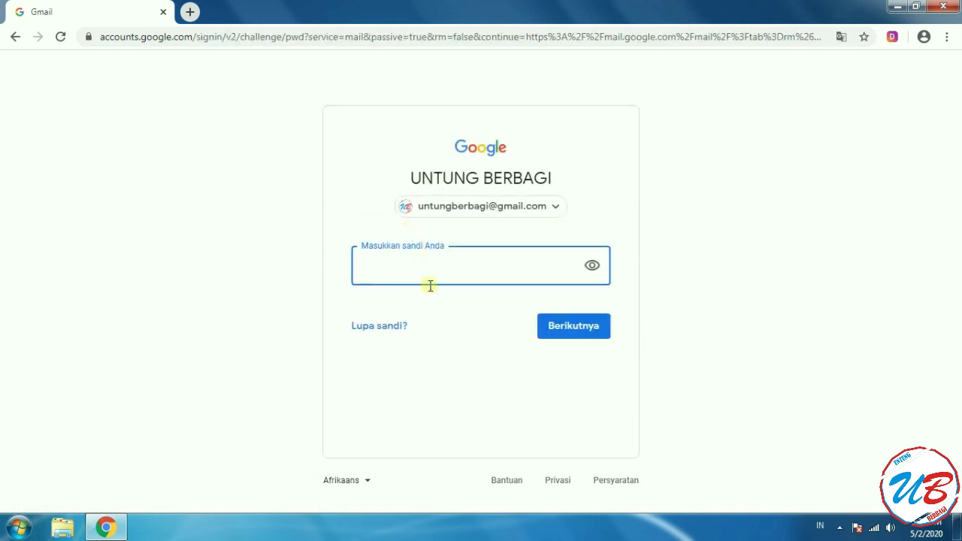
pyautogui.write('•••••••••••')
pyautogui.click(579, 336)
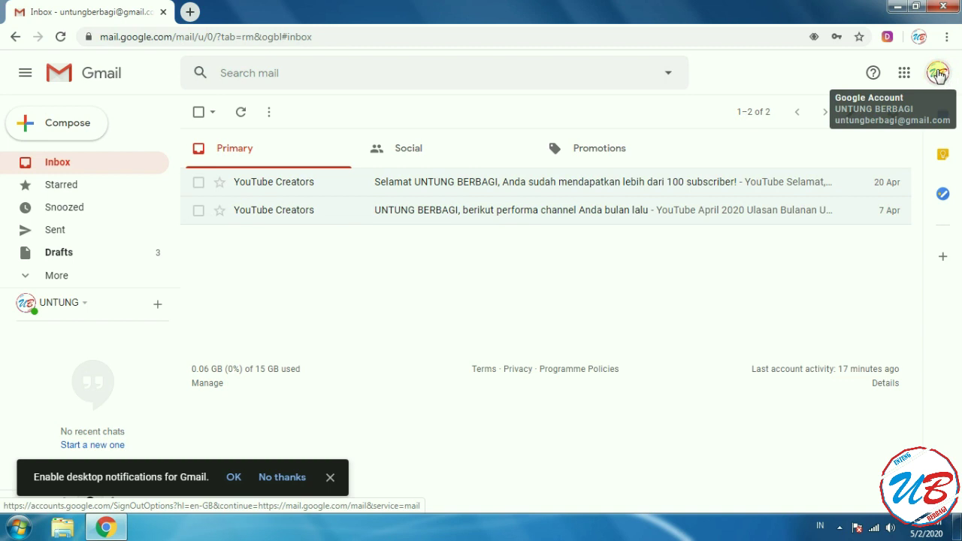
# Open the Google Account management page in its own browser tab and close the leftover blank tab
pyautogui.click(939, 75)
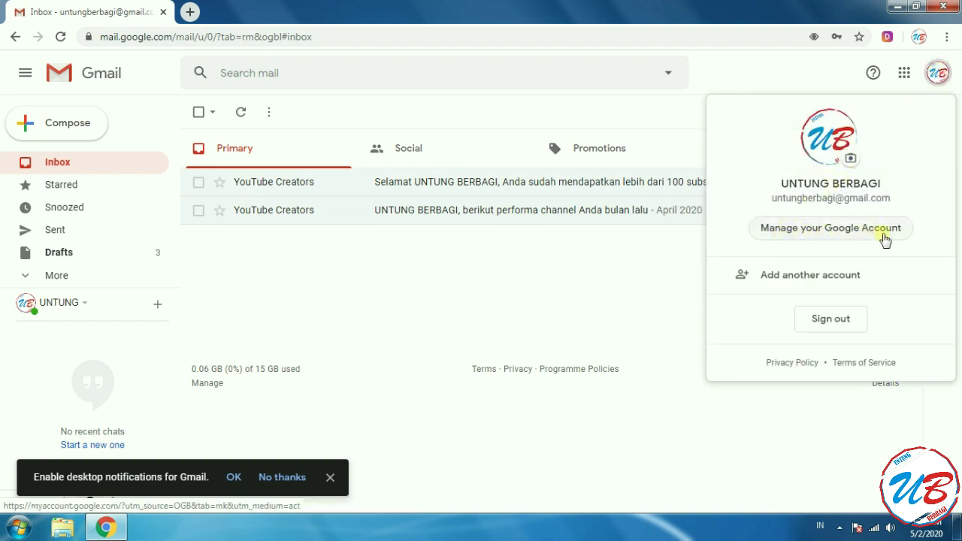
pyautogui.click(626, 298)
pyautogui.click(190, 13)
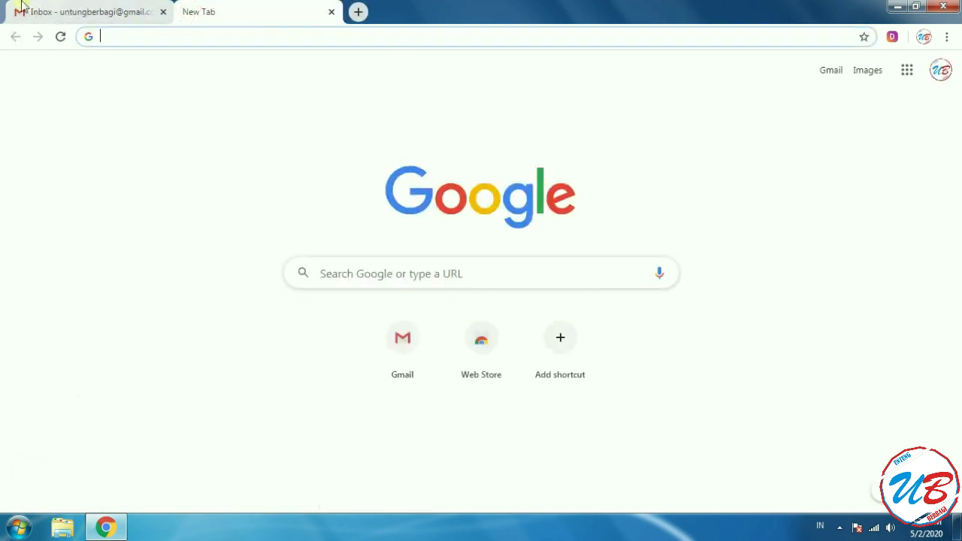
pyautogui.click(90, 12)
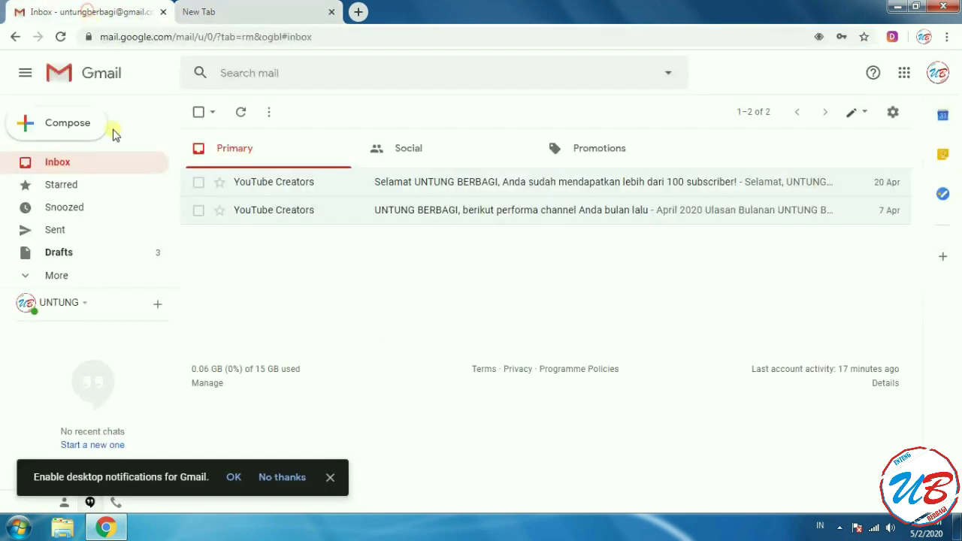
pyautogui.click(199, 11)
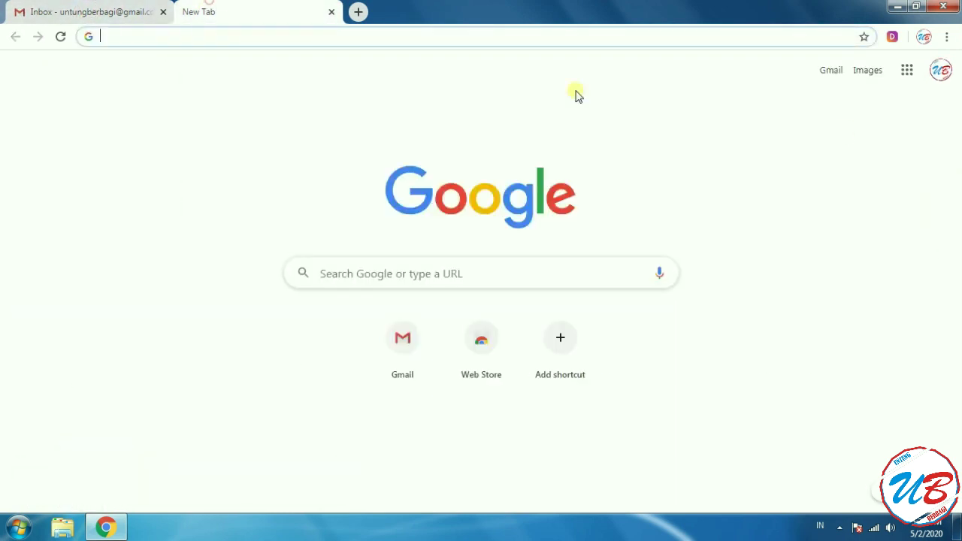
pyautogui.click(941, 73)
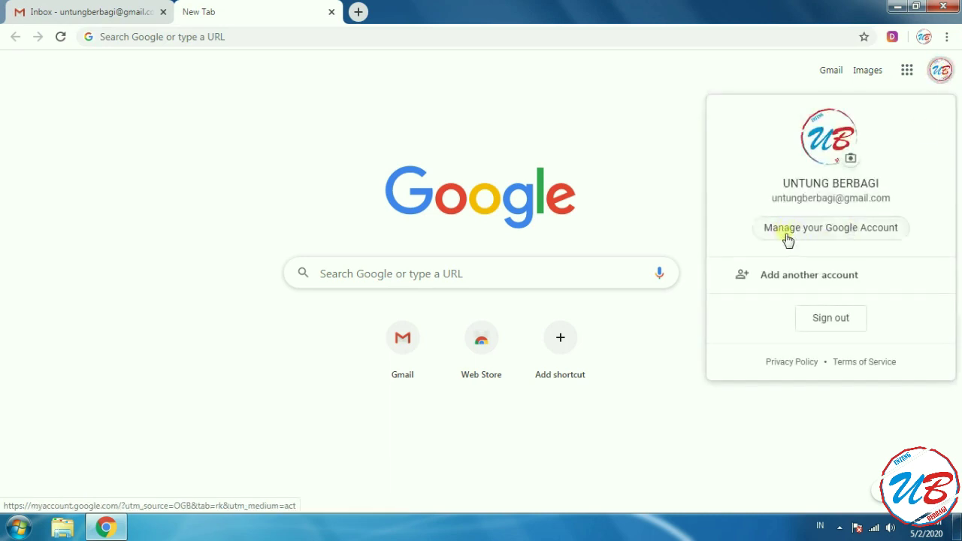
pyautogui.click(885, 233)
pyautogui.click(325, 13)
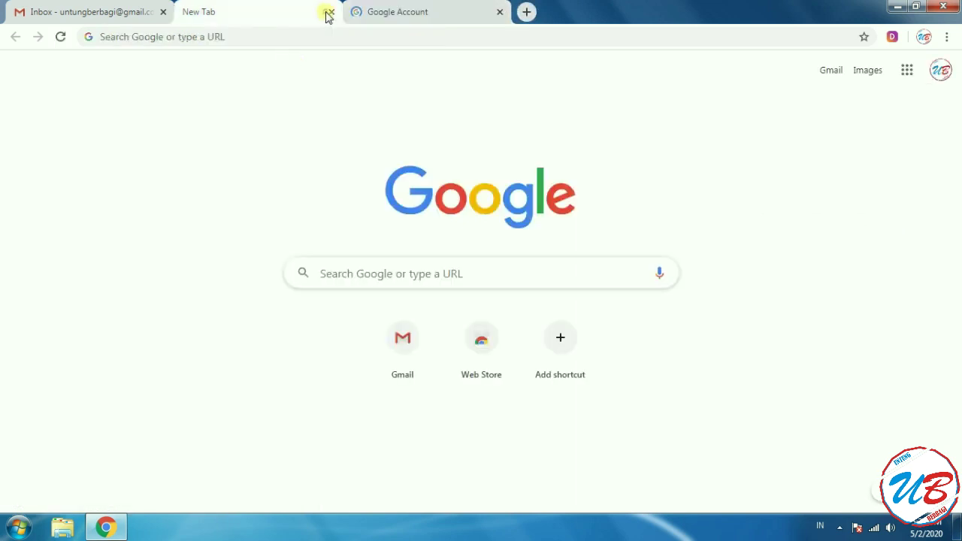
pyautogui.click(330, 12)
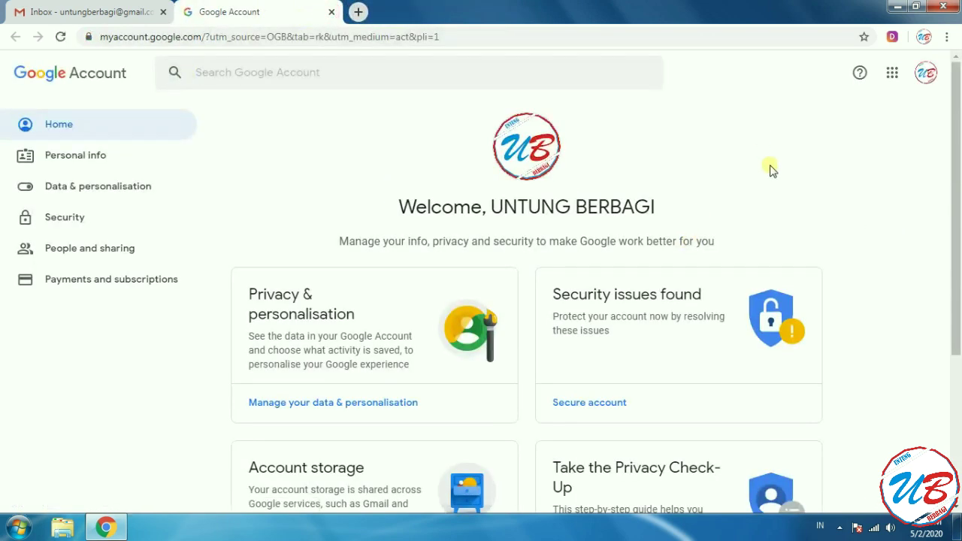
# Go to the account's Security settings and open the access management page for apps with access to the account
pyautogui.click(107, 221)
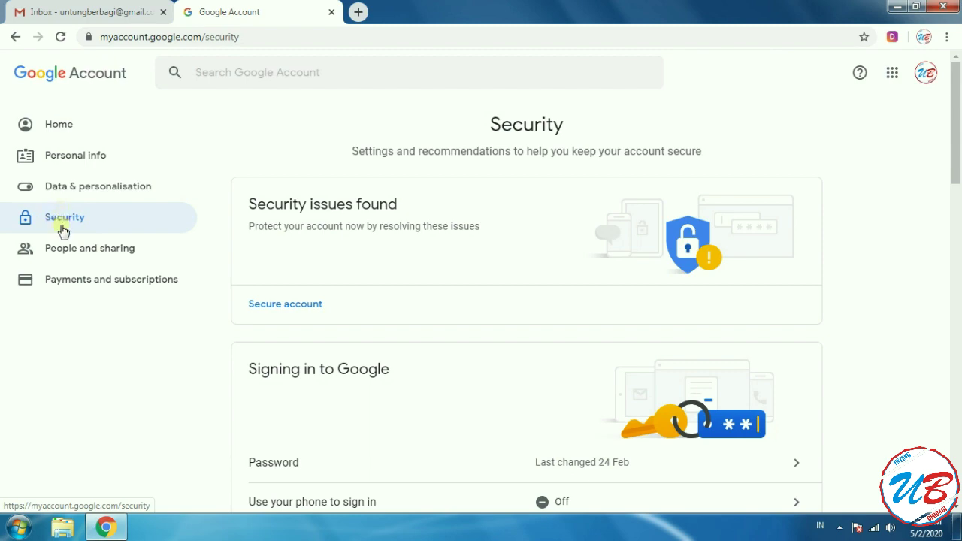
pyautogui.moveTo(958, 148); pyautogui.dragTo(958, 458)
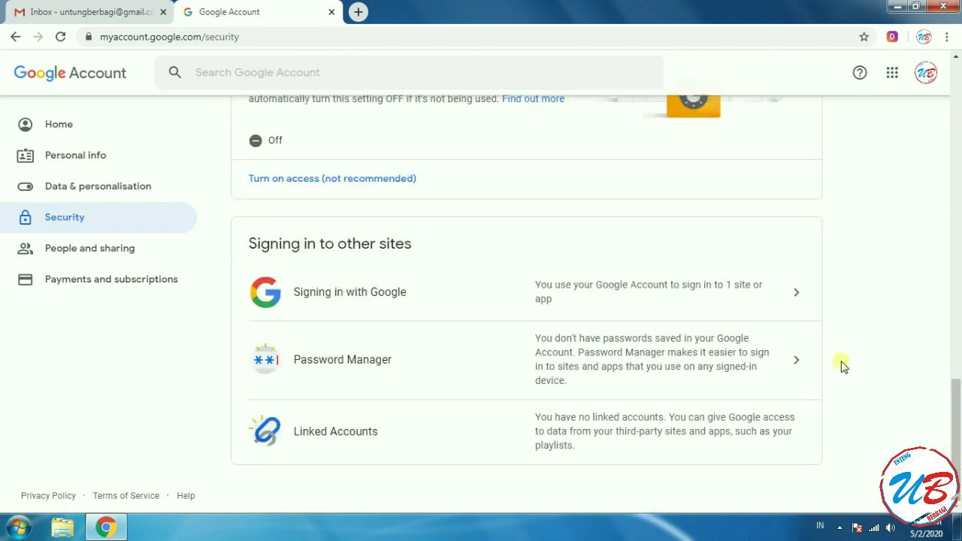
pyautogui.moveTo(958, 372); pyautogui.dragTo(959, 296)
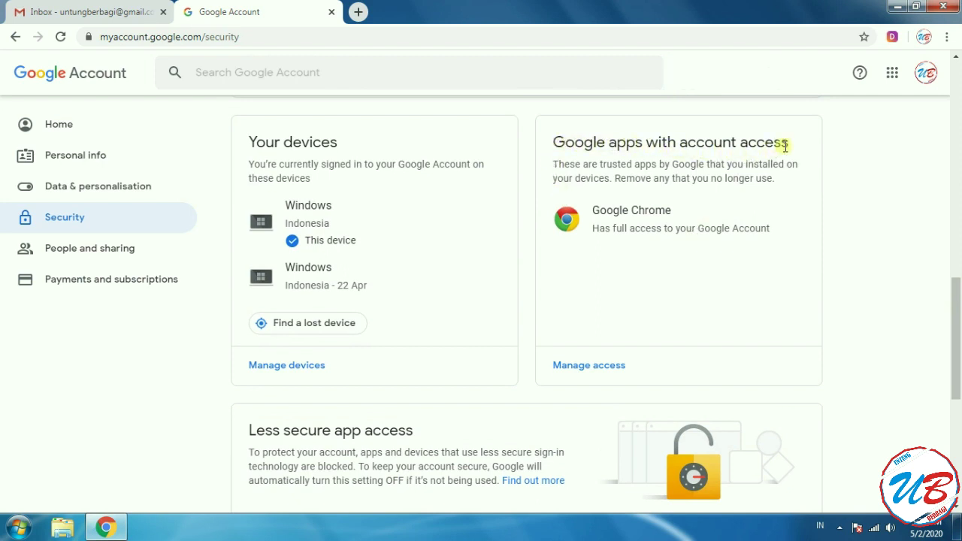
pyautogui.click(606, 368)
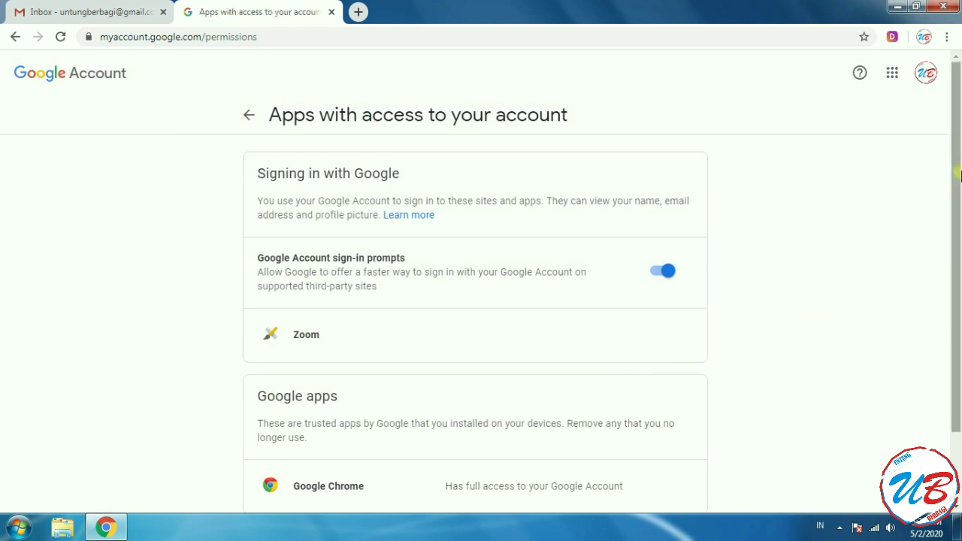
pyautogui.moveTo(957, 161); pyautogui.dragTo(959, 235)
pyautogui.scroll(2, 958, 240)
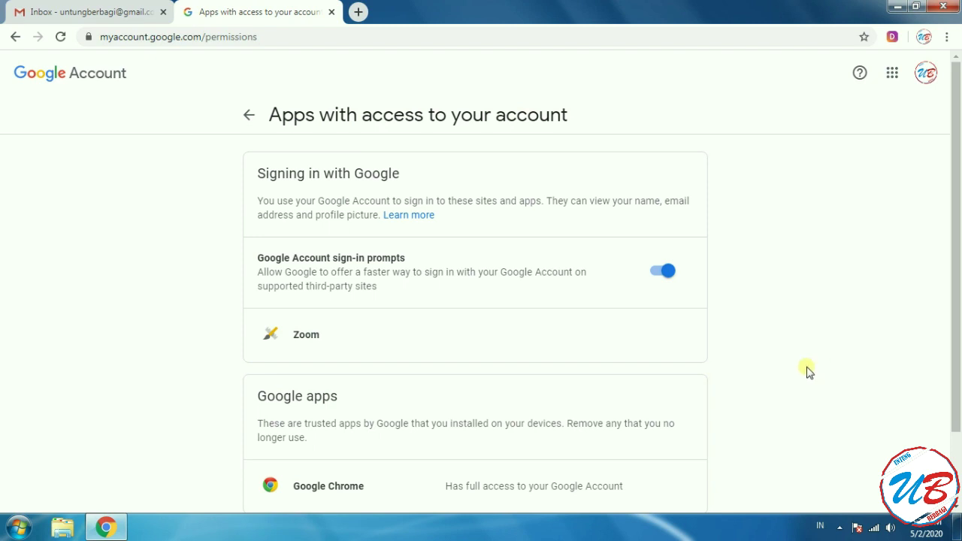
# Review Zoom's access details, remove its access to the Google Account, and close the browser
pyautogui.click(311, 344)
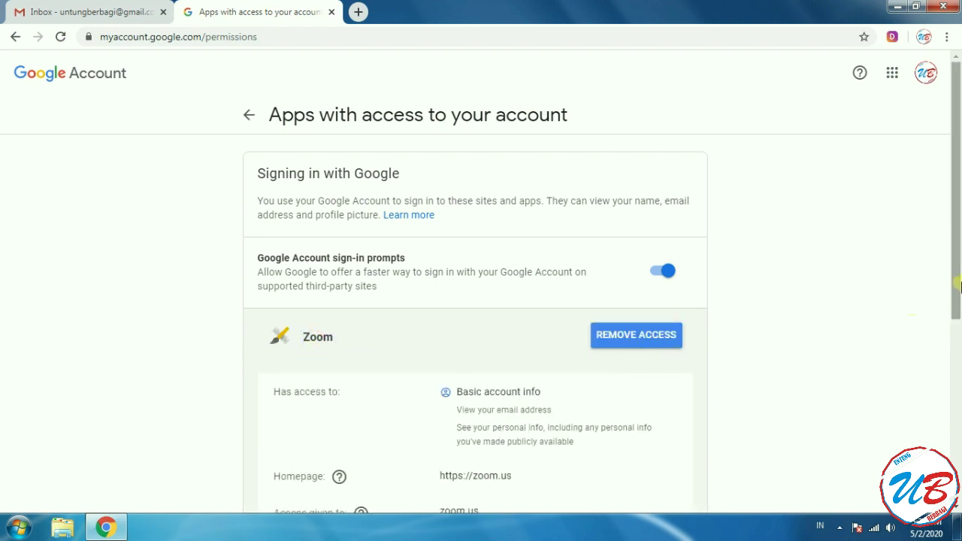
pyautogui.scroll(-2, 958, 366)
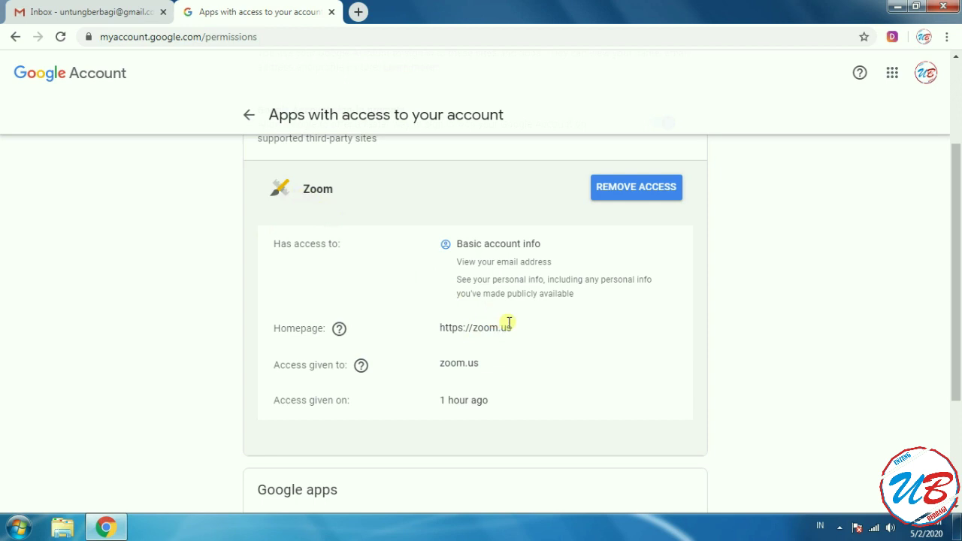
pyautogui.moveTo(957, 259); pyautogui.dragTo(957, 253)
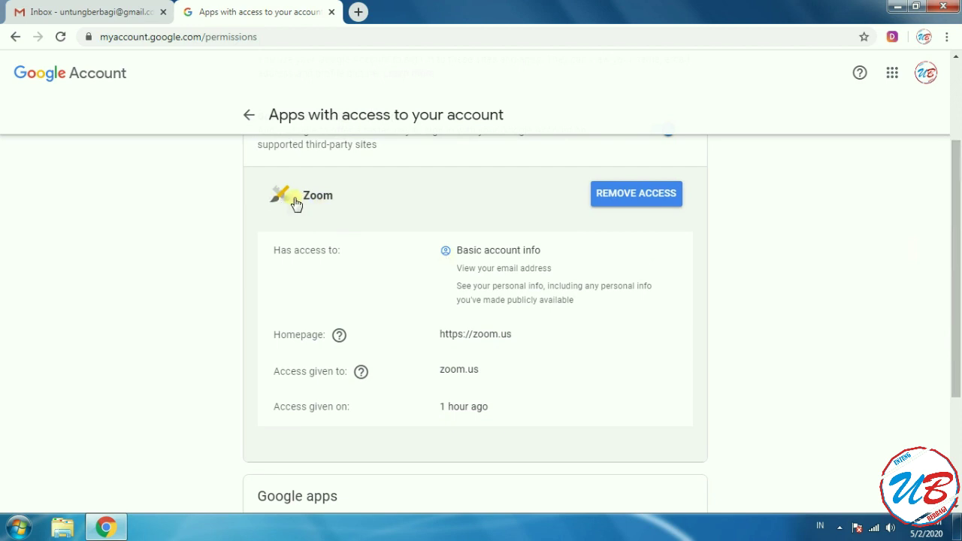
pyautogui.click(652, 200)
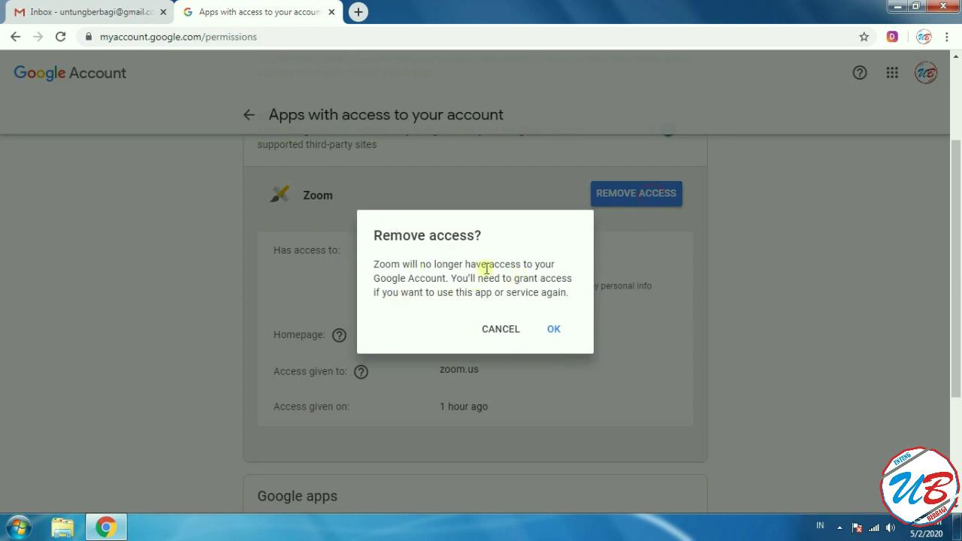
pyautogui.click(554, 333)
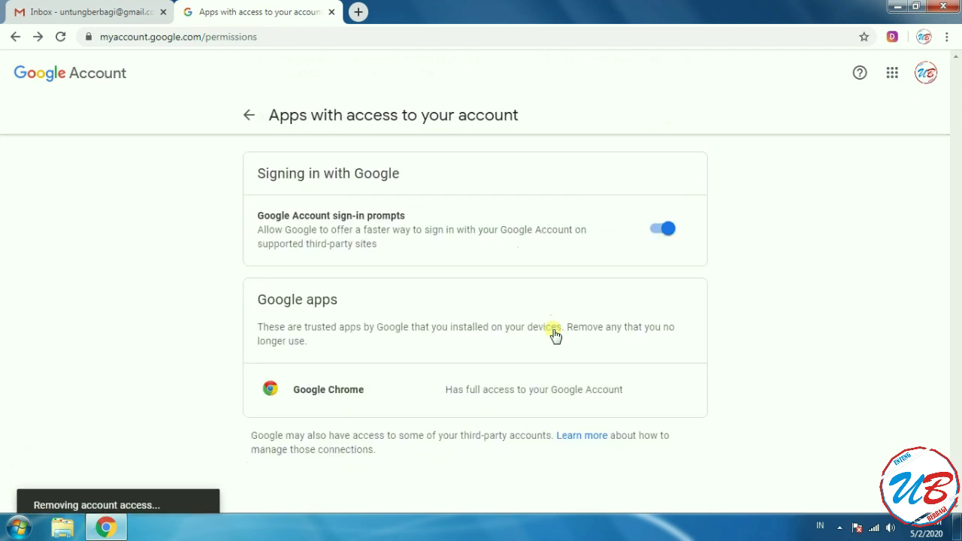
pyautogui.click(61, 37)
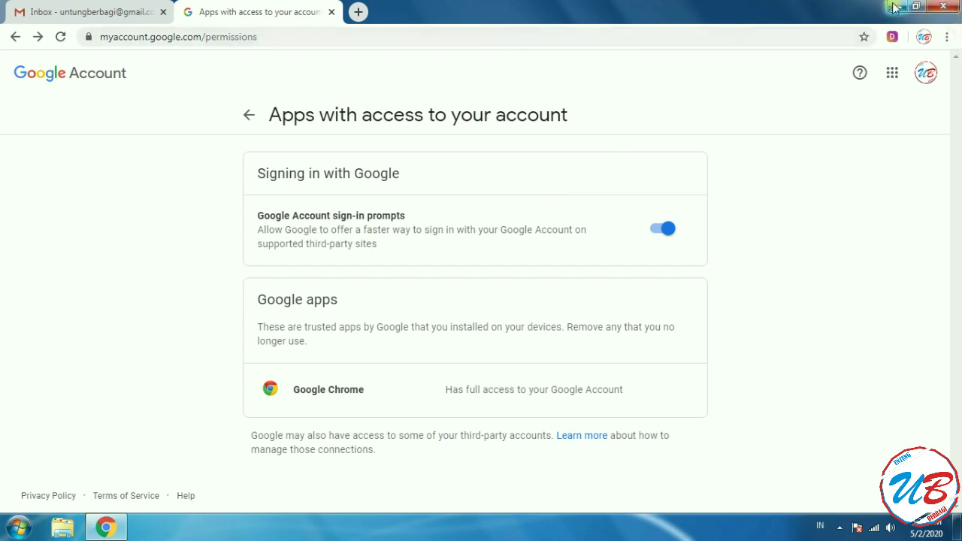
pyautogui.click(944, 7)
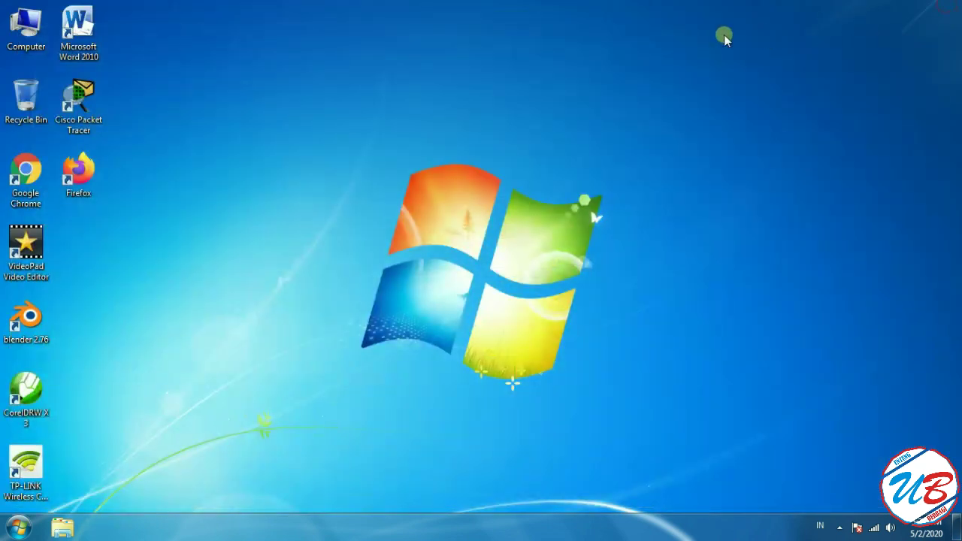
# Select Zoom in the Control Panel's Programs and Features list and close the window without uninstalling it
pyautogui.click(18, 528)
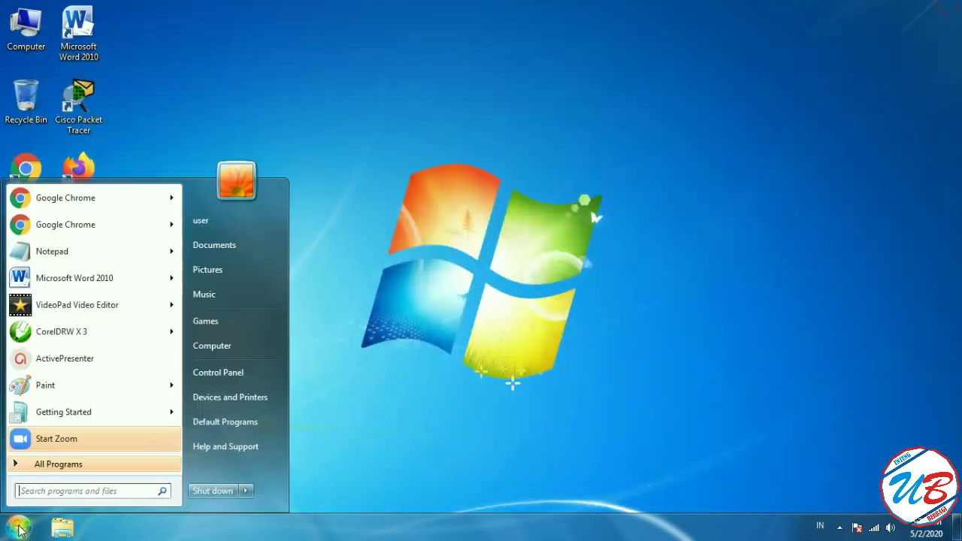
pyautogui.click(238, 373)
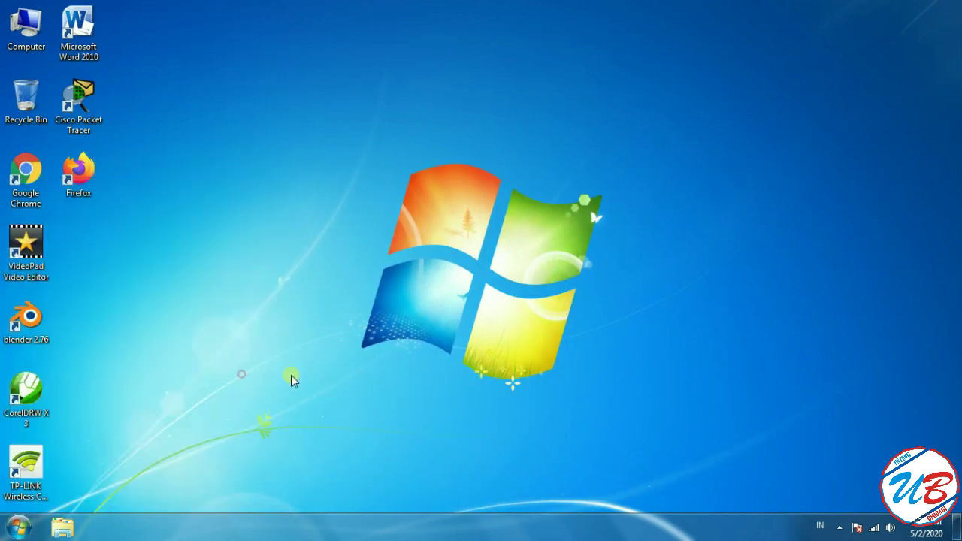
pyautogui.click(944, 7)
pyautogui.click(18, 528)
pyautogui.click(237, 373)
pyautogui.click(336, 269)
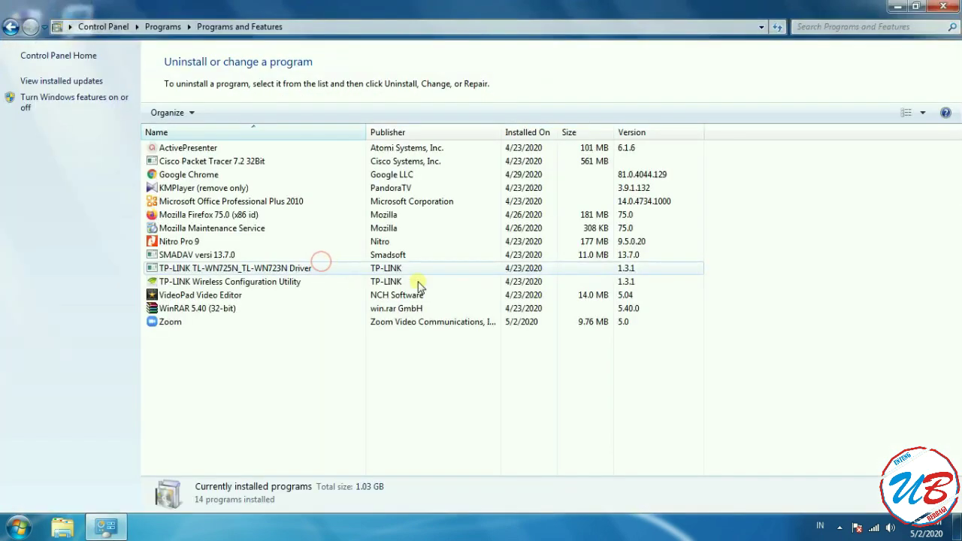
pyautogui.click(230, 328)
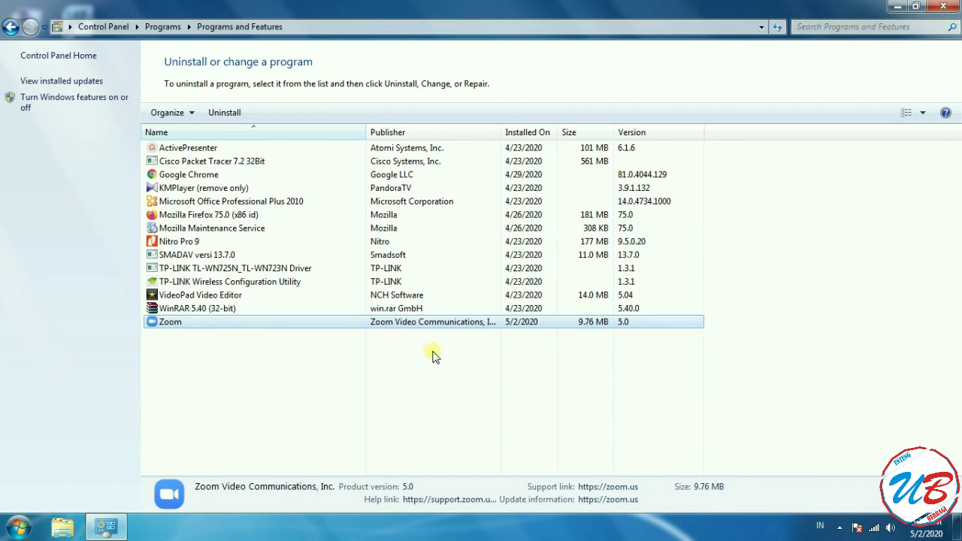
pyautogui.click(937, 7)
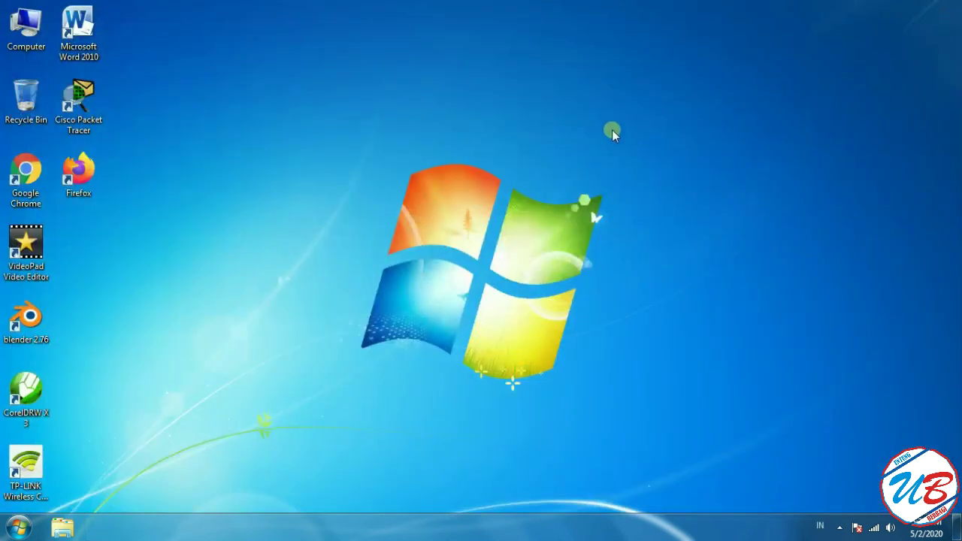